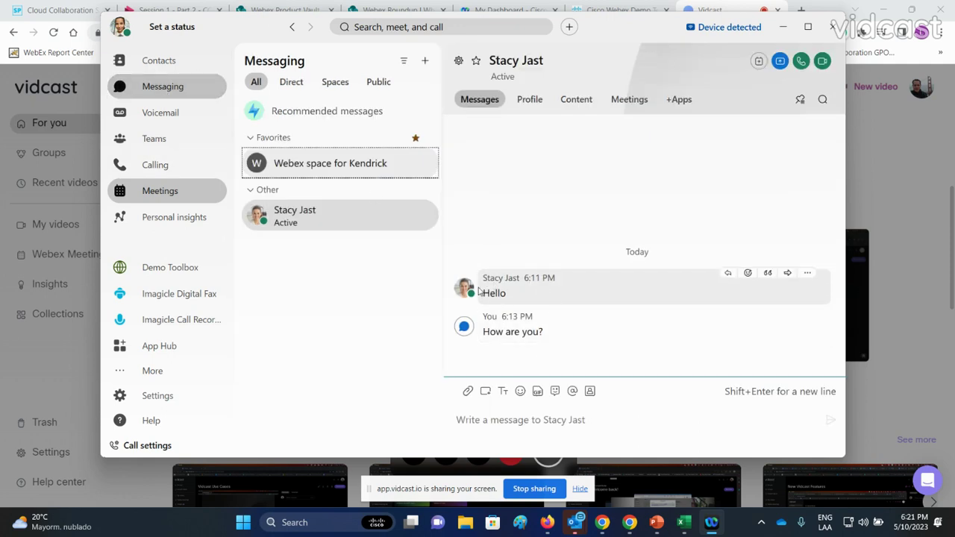
Step: Send the open chat contact the message "estas disponible para una llamada?"
click(471, 418)
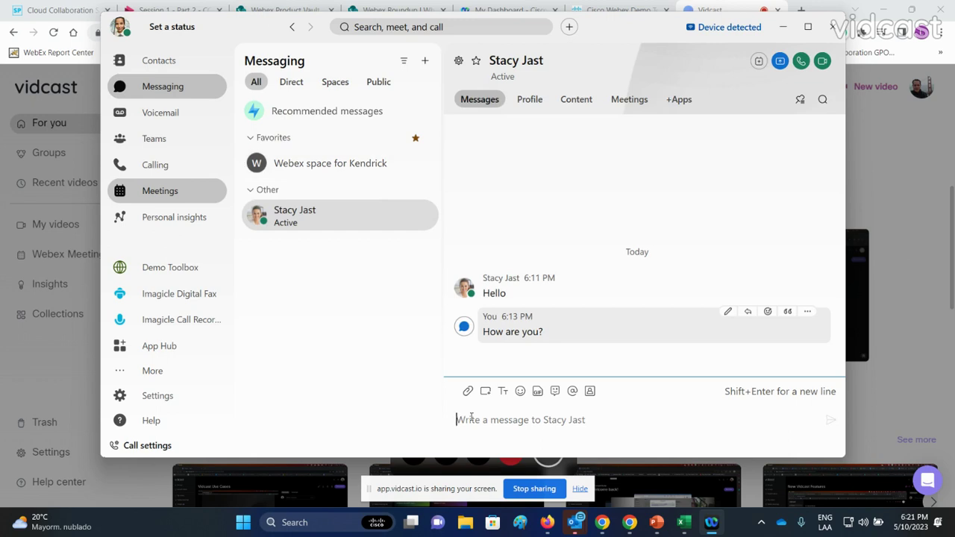
text(estás d)
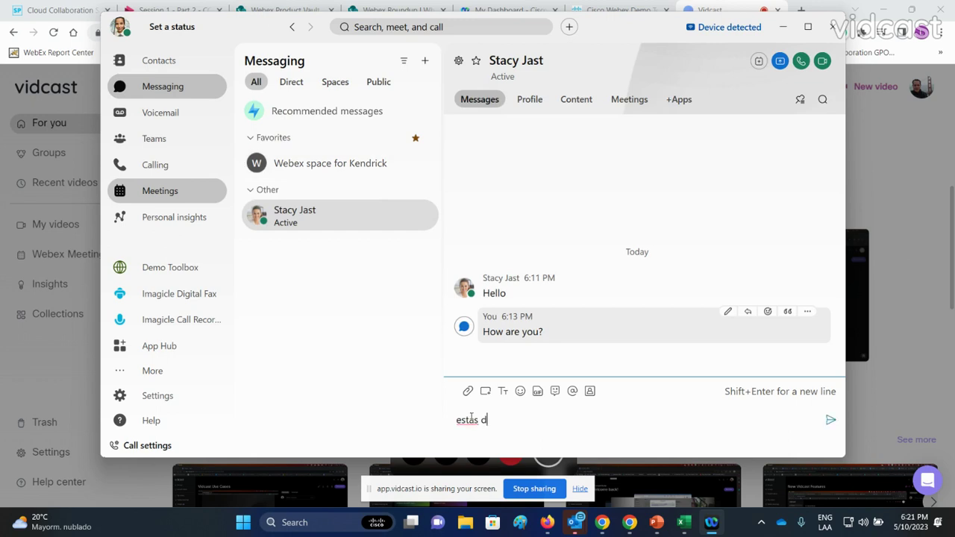
text(isponible para una llamada)
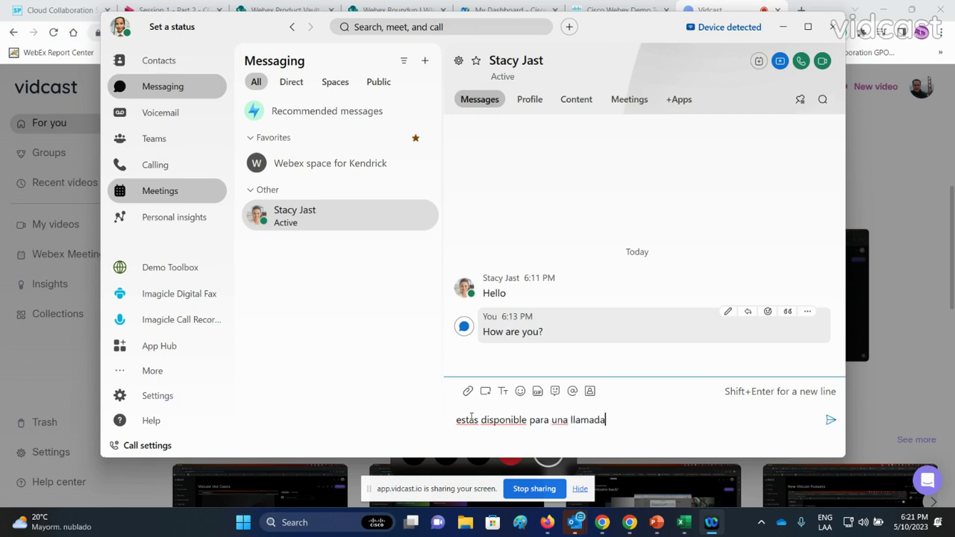
text(?)
key(Return)
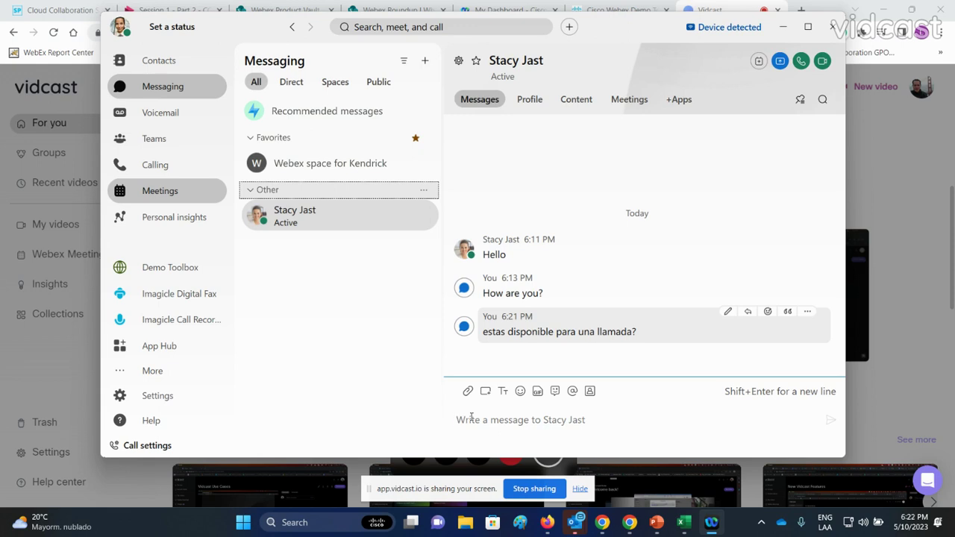
Step: Place an audio call to the chat contact's work number and mute the microphone
click(800, 63)
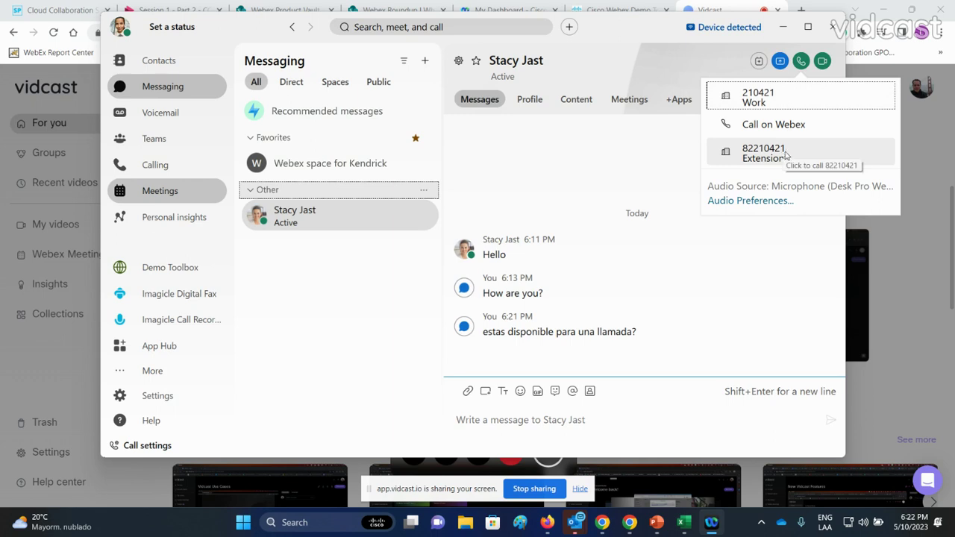
click(767, 98)
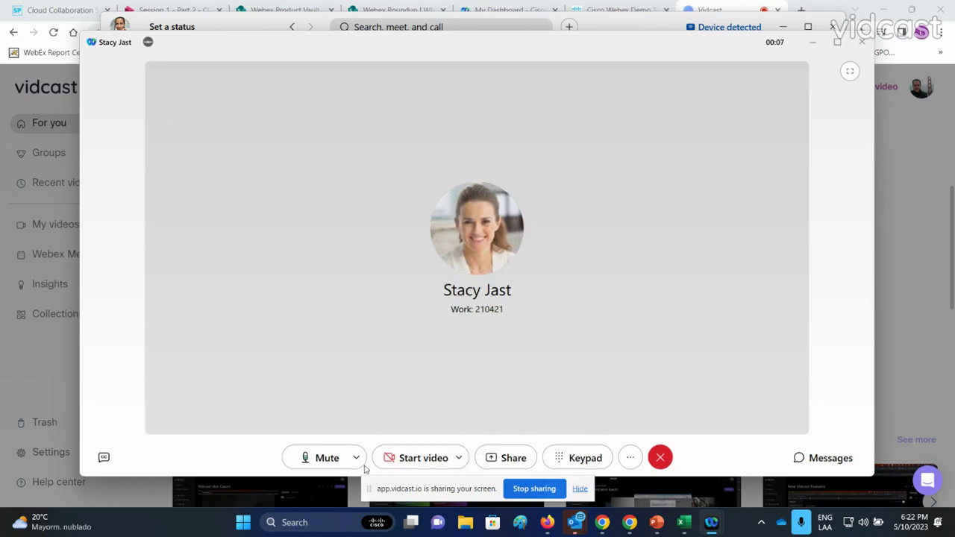
click(326, 460)
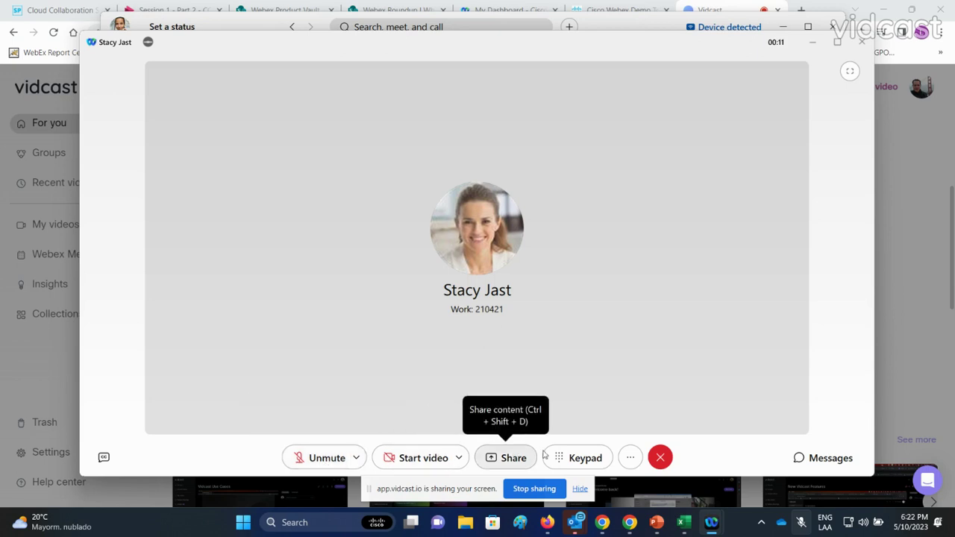
Step: Review the call's content sharing options with computer audio sharing enabled, and cancel without sharing anything
click(487, 461)
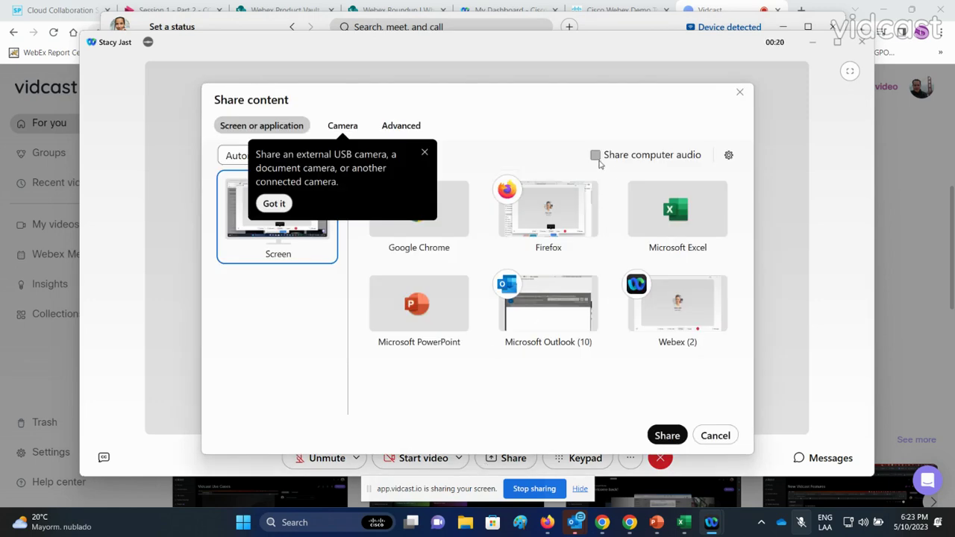
click(598, 160)
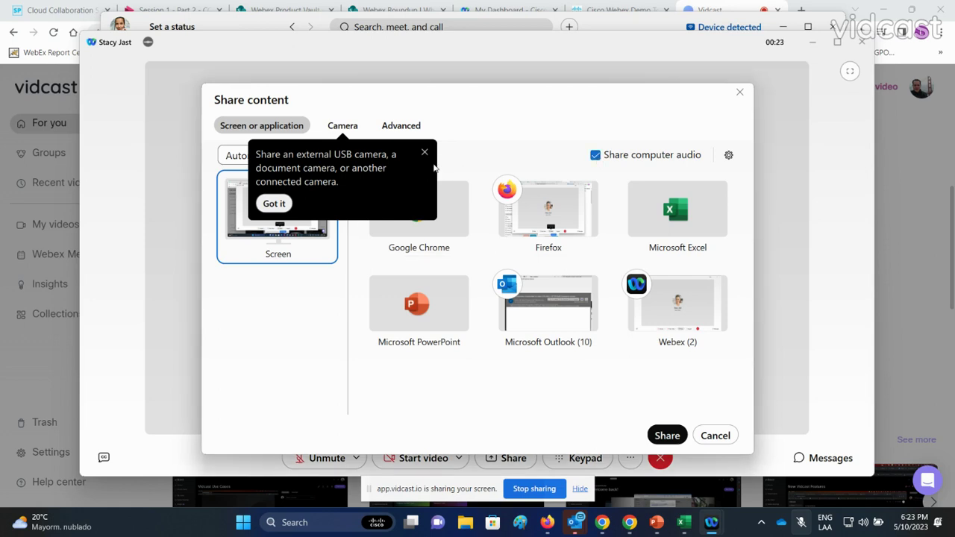
click(429, 160)
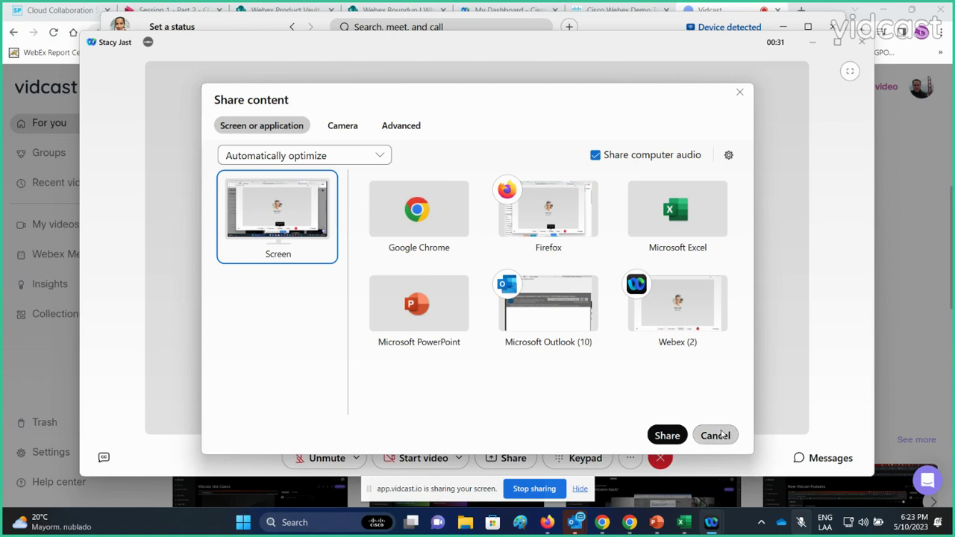
click(722, 434)
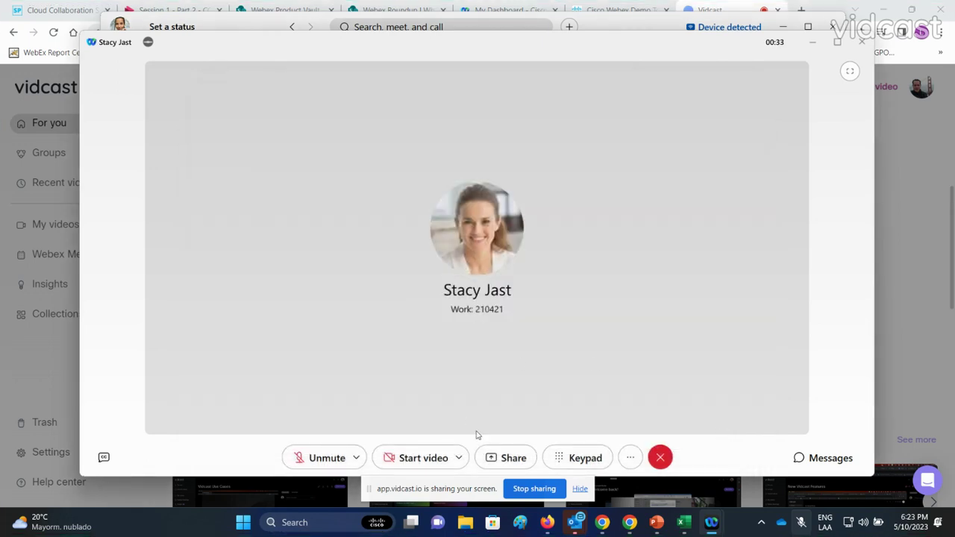
Step: Put the call on hold and check the call transfer options without transferring it
click(627, 460)
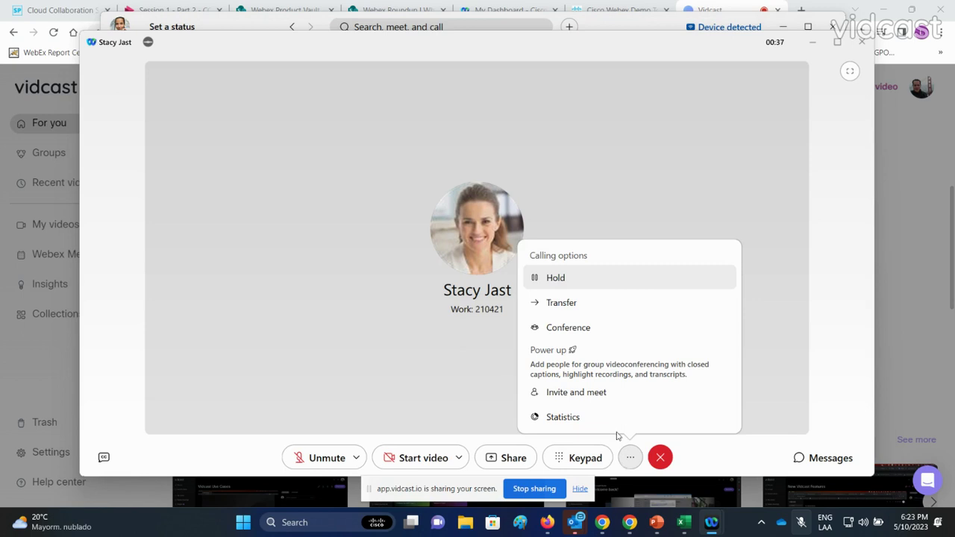
click(551, 279)
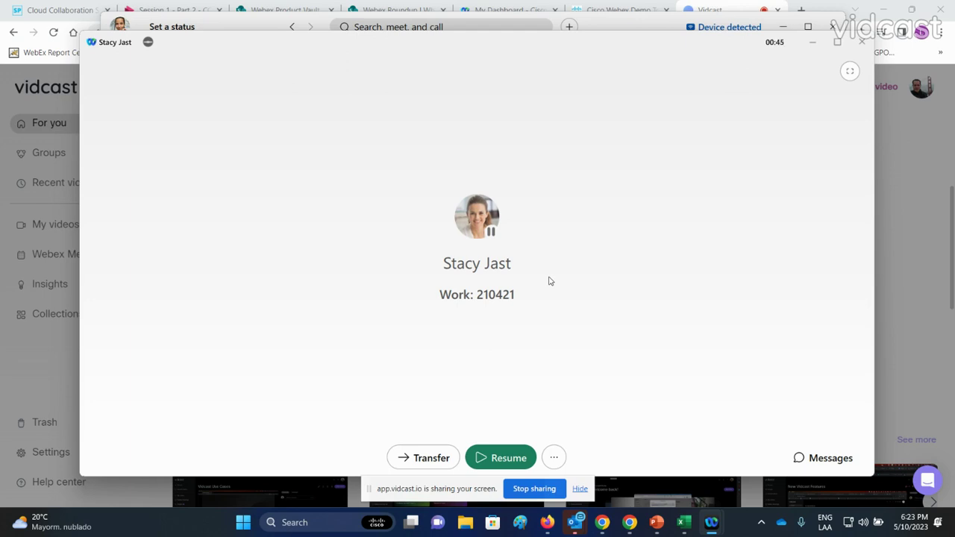
click(421, 460)
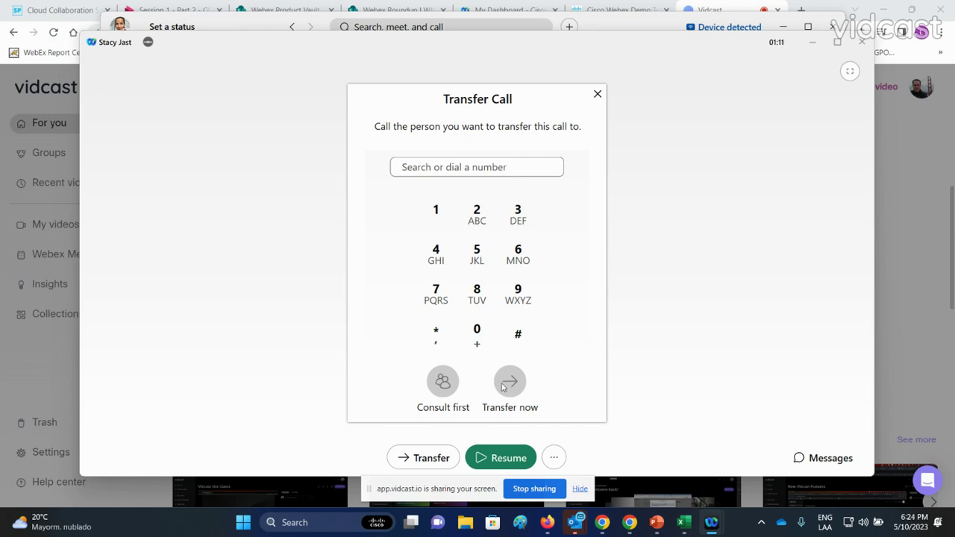
click(598, 94)
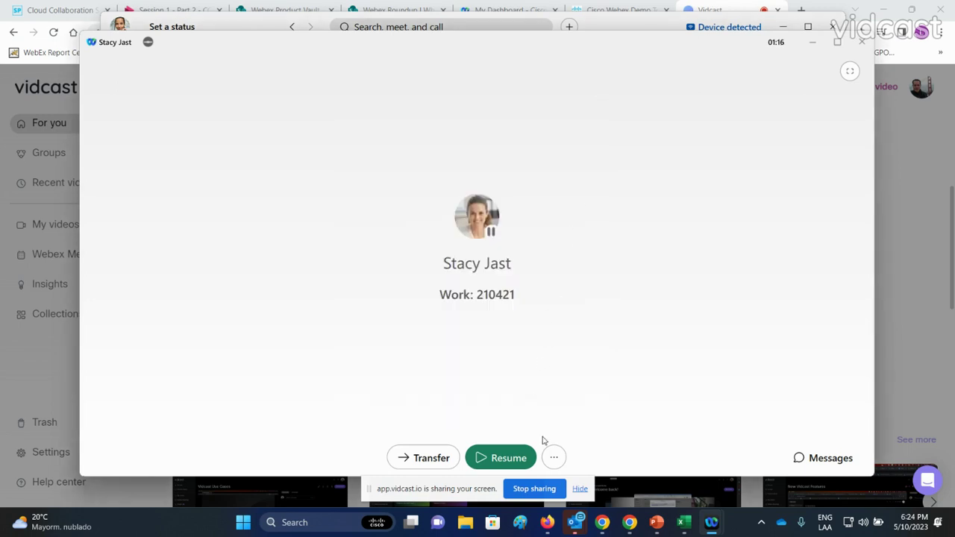
Step: Examine the held call's diagnostics: configuration, content sharing, video and audio statistics, and CPU and memory performance
click(553, 459)
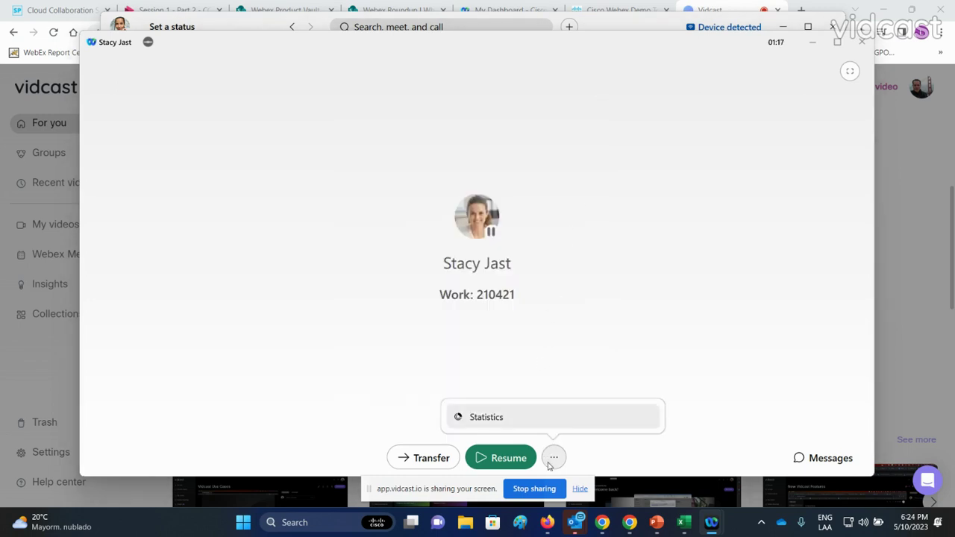
click(515, 423)
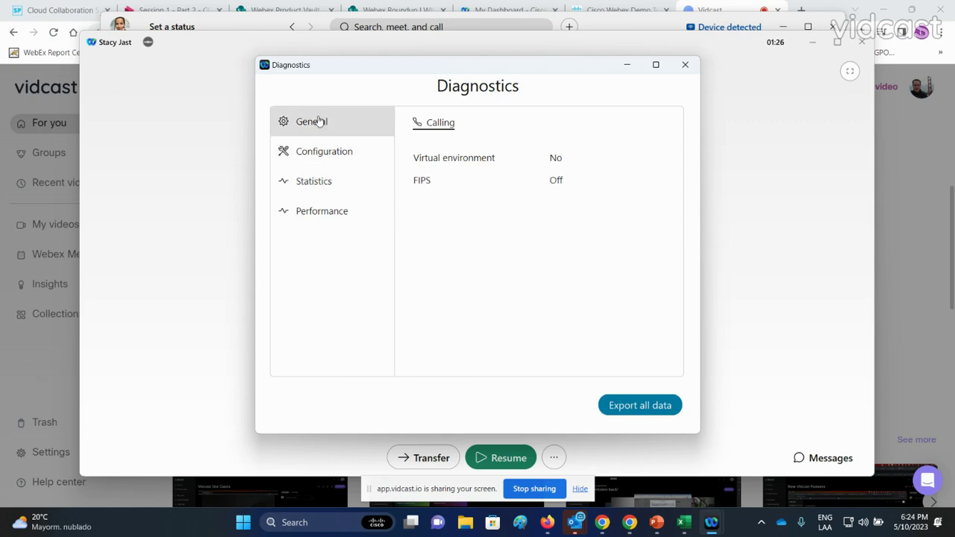
click(322, 151)
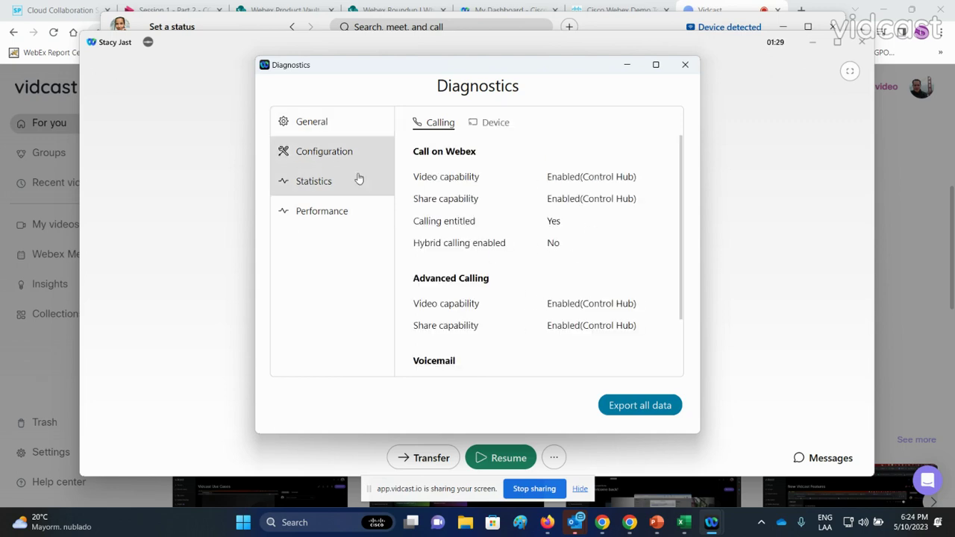
click(324, 182)
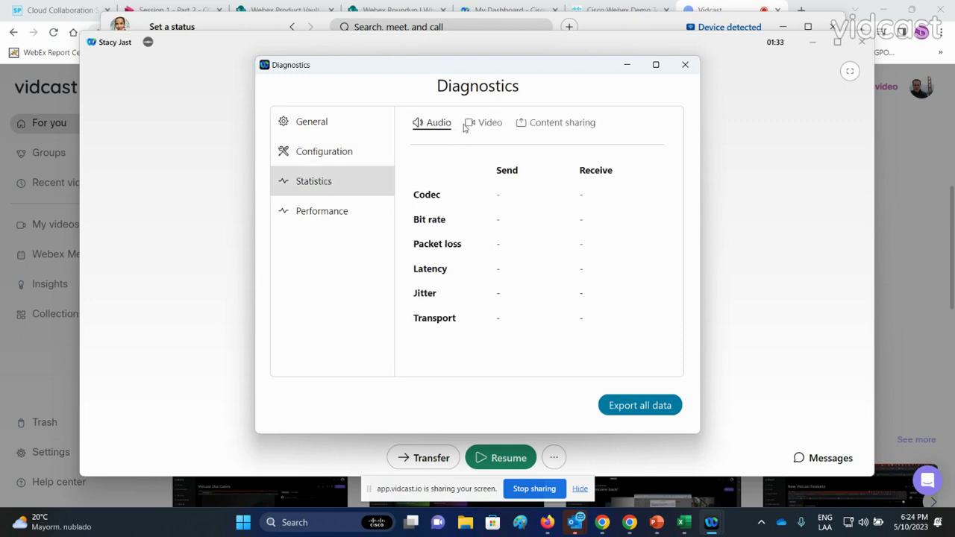
click(566, 127)
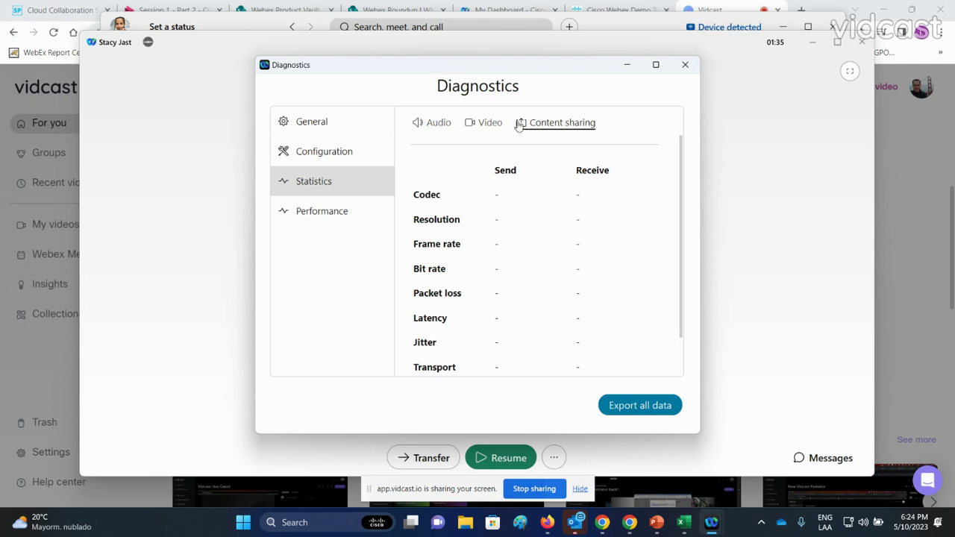
click(489, 127)
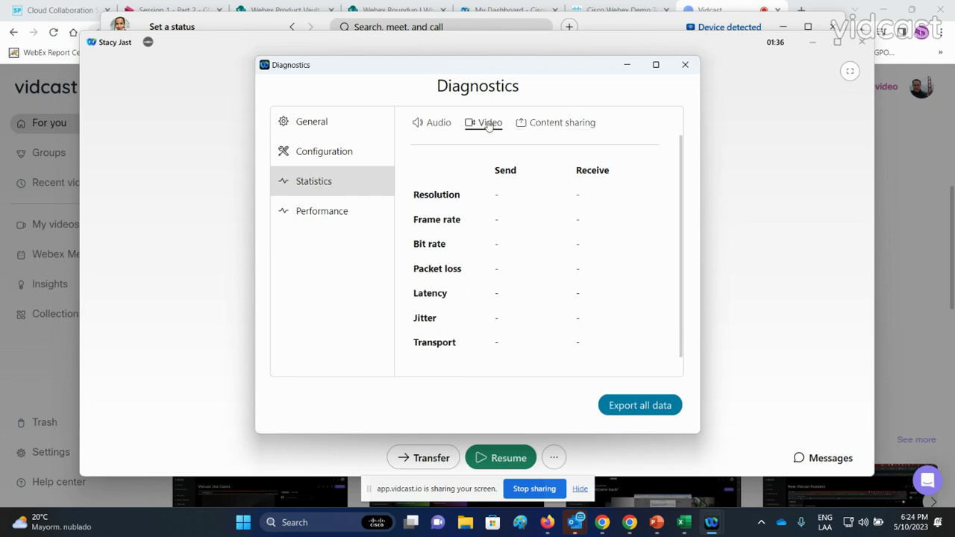
click(441, 123)
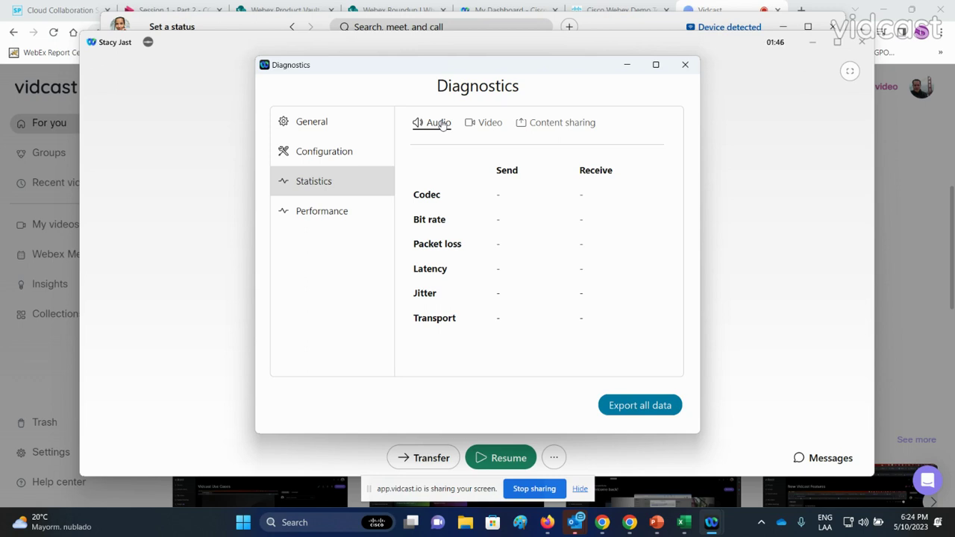
click(339, 212)
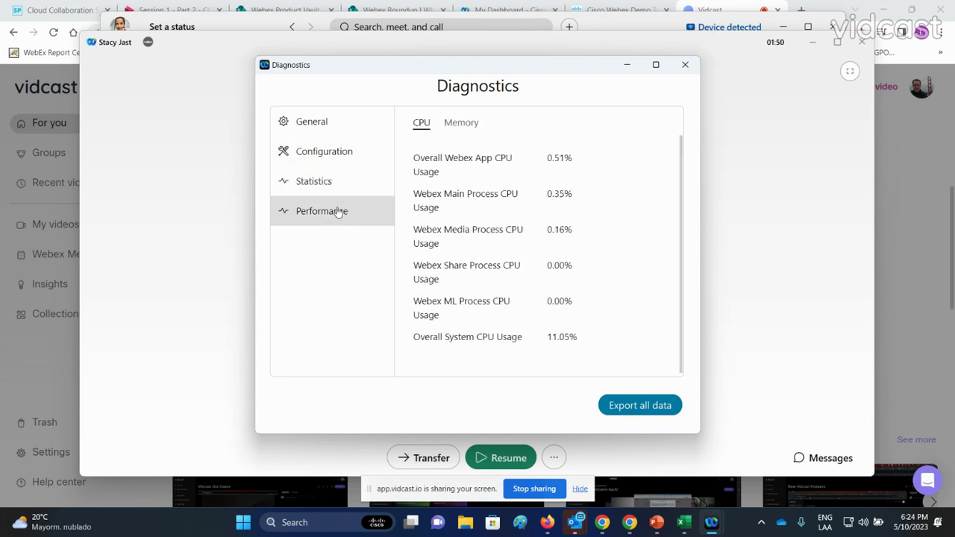
click(457, 131)
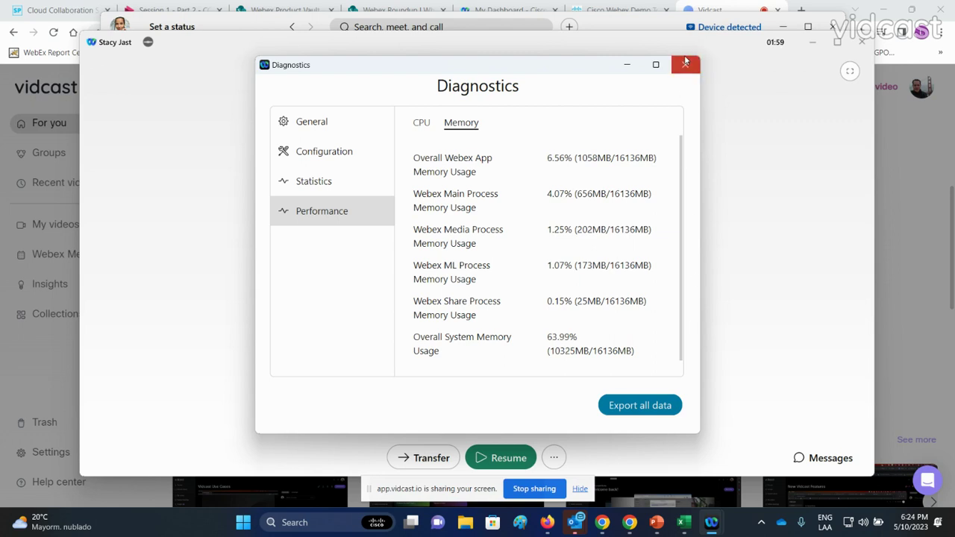
click(685, 64)
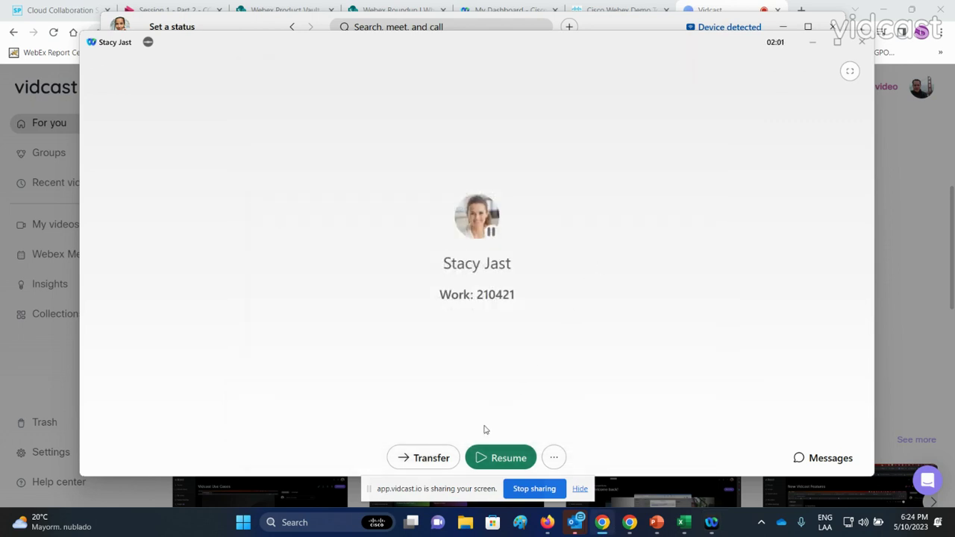
Step: Resume the held call and start a conference by searching for a second person and calling them with audio
click(485, 458)
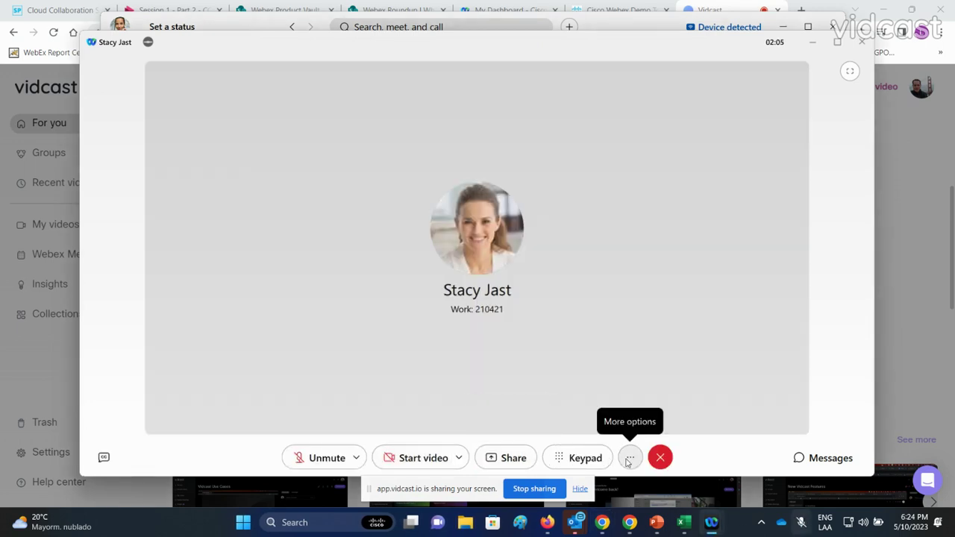
click(629, 458)
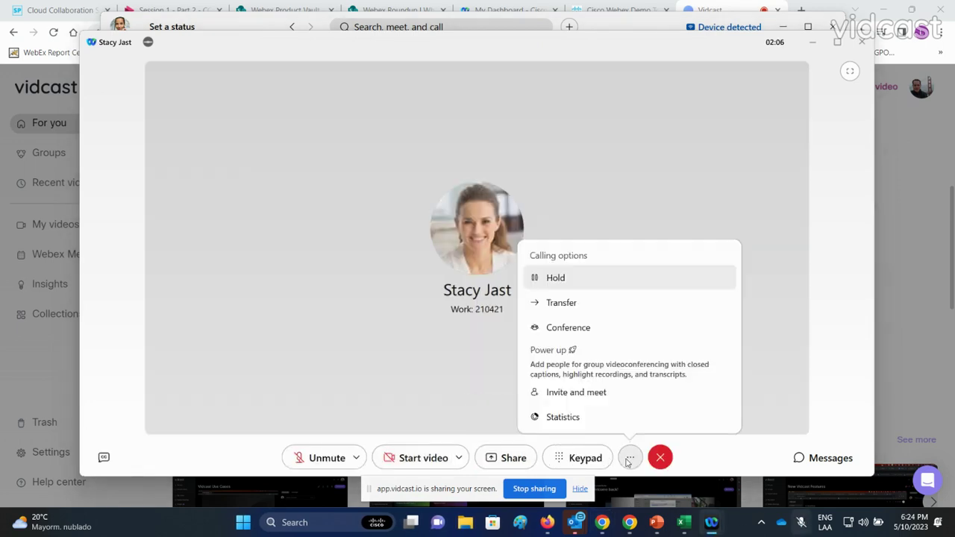
click(569, 328)
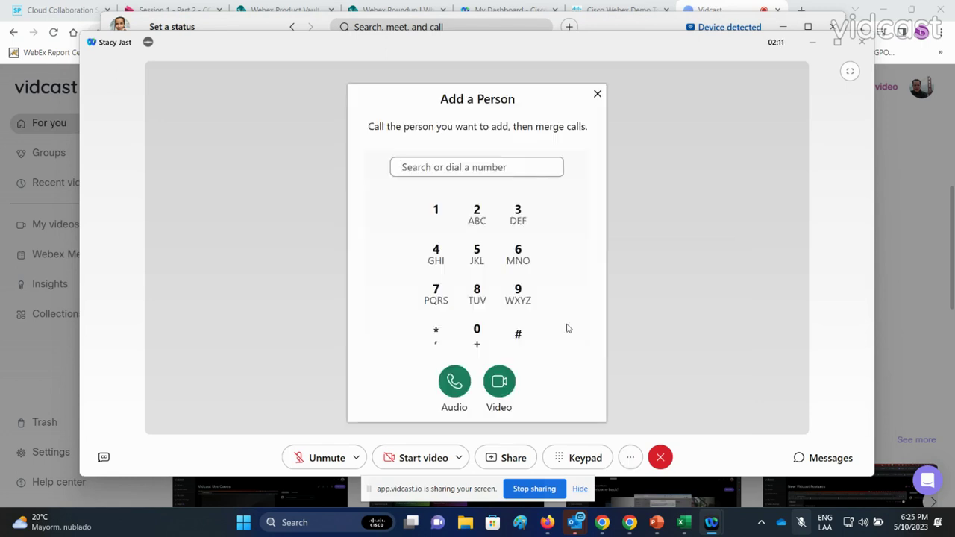
text(ruth)
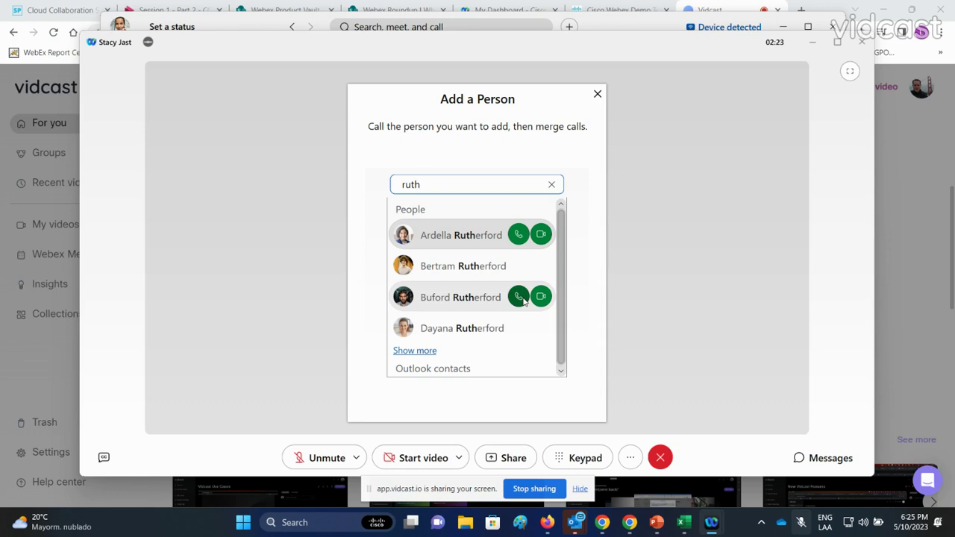
click(520, 297)
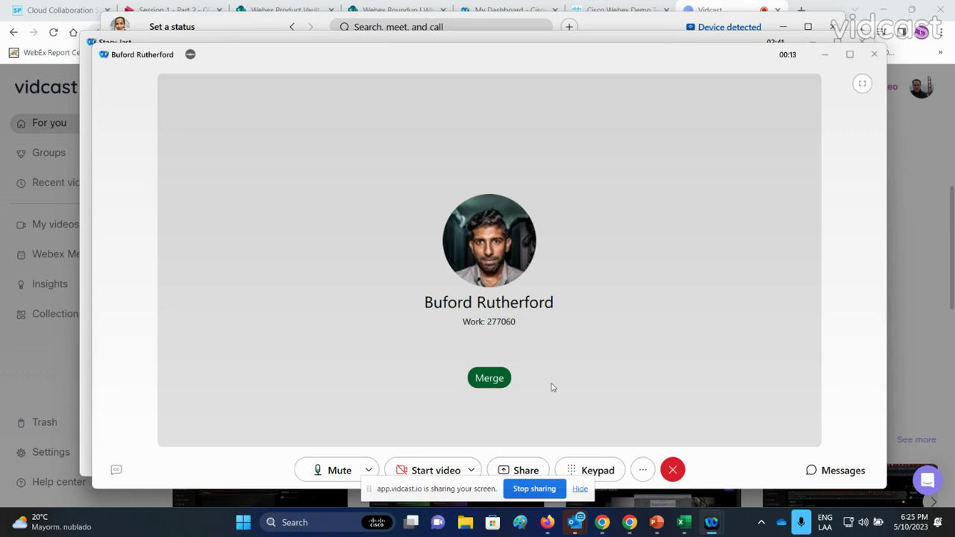
Step: End the second person's call without merging, and resume the first call with its messages shown
click(824, 475)
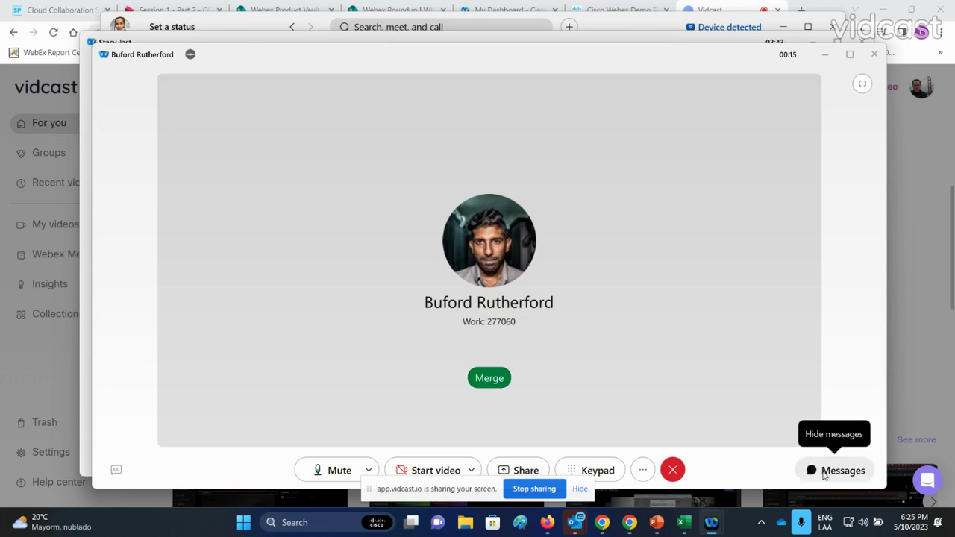
click(672, 470)
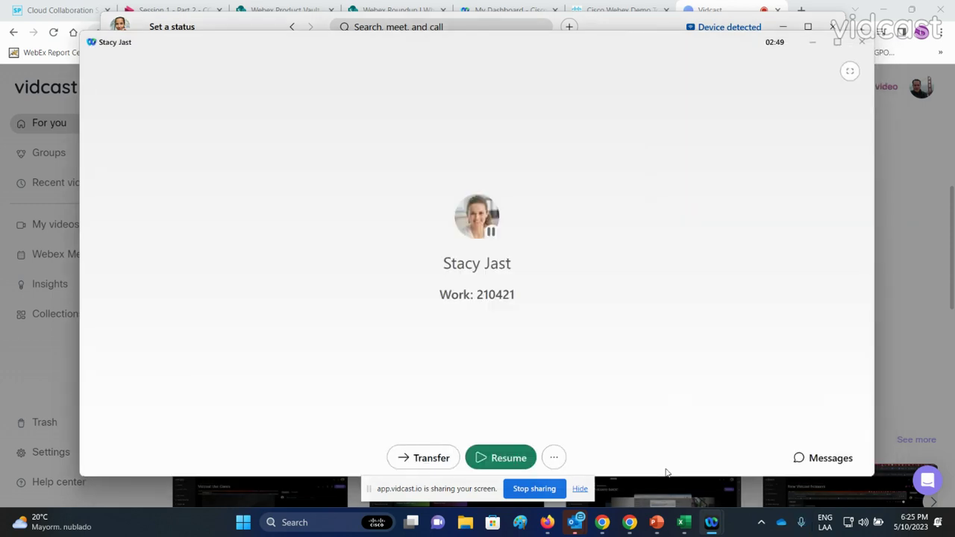
click(826, 467)
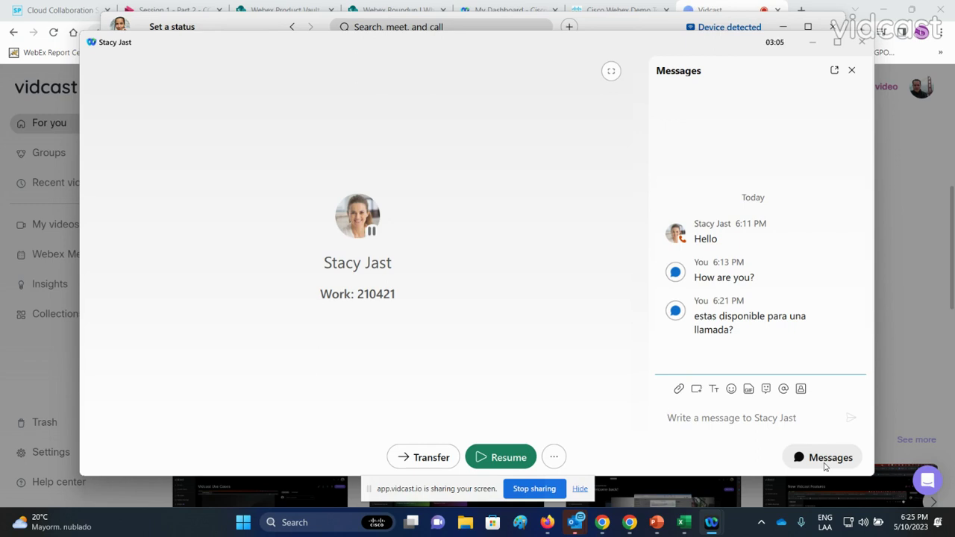
click(508, 458)
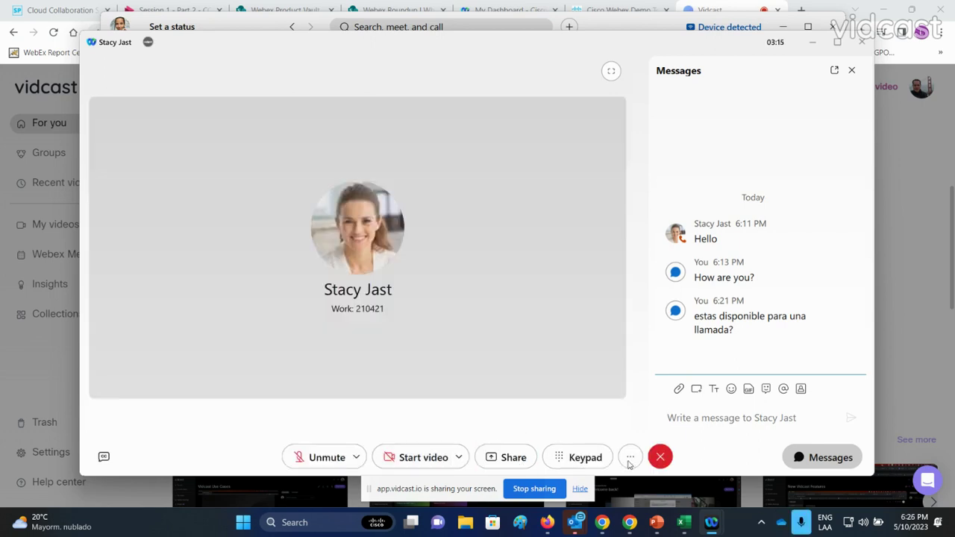
Step: Turn the call into a Webex meeting through Invite and meet, starting it immediately without inviting anyone else
click(630, 458)
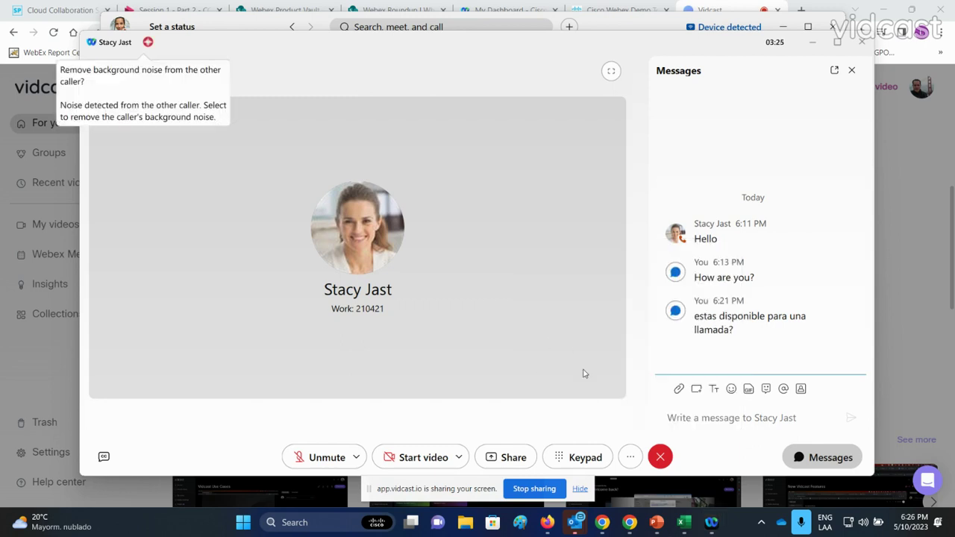
click(629, 458)
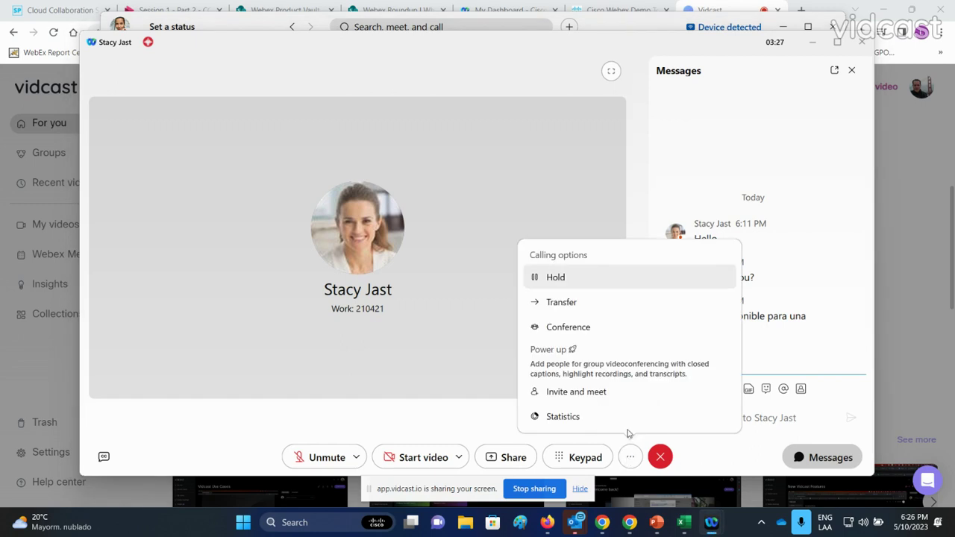
click(597, 394)
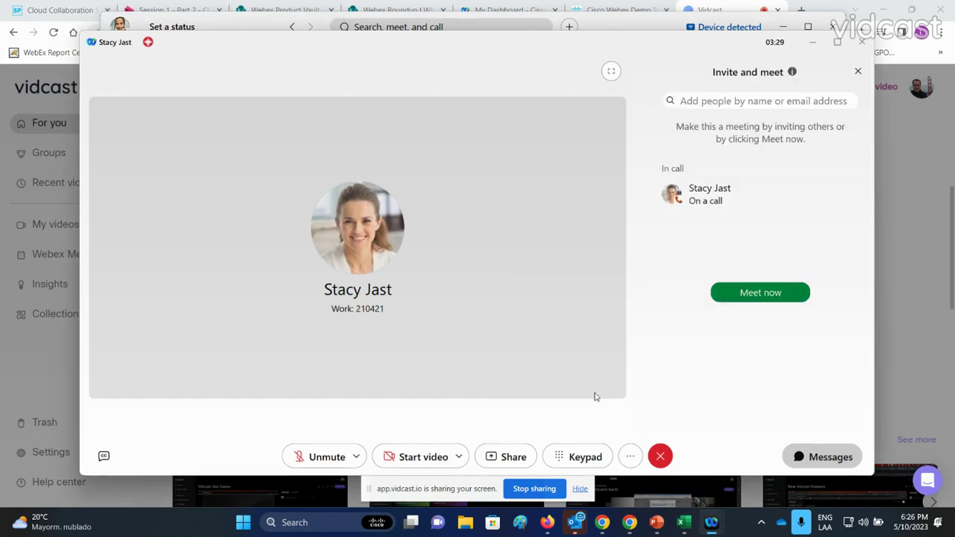
click(748, 301)
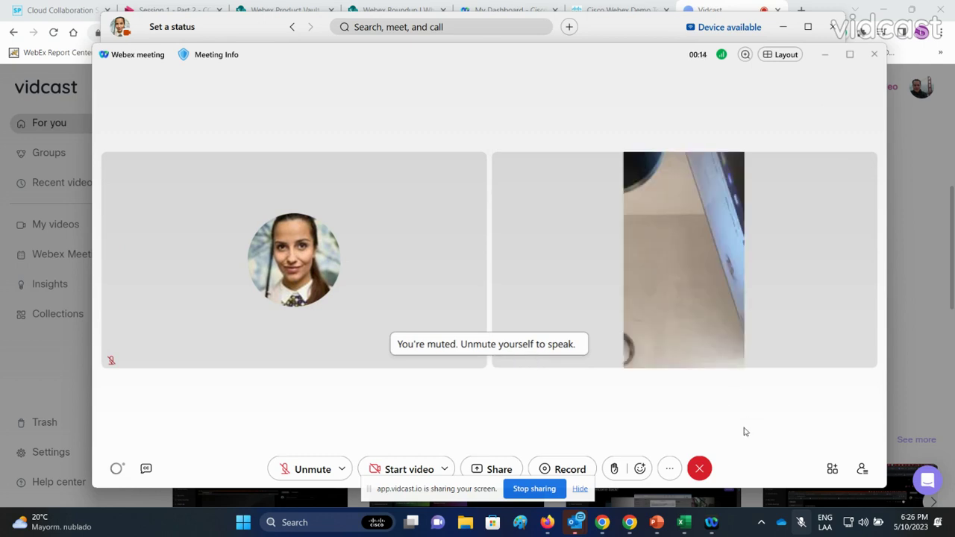
Step: Review the meeting's additional options and leave the meeting
click(669, 470)
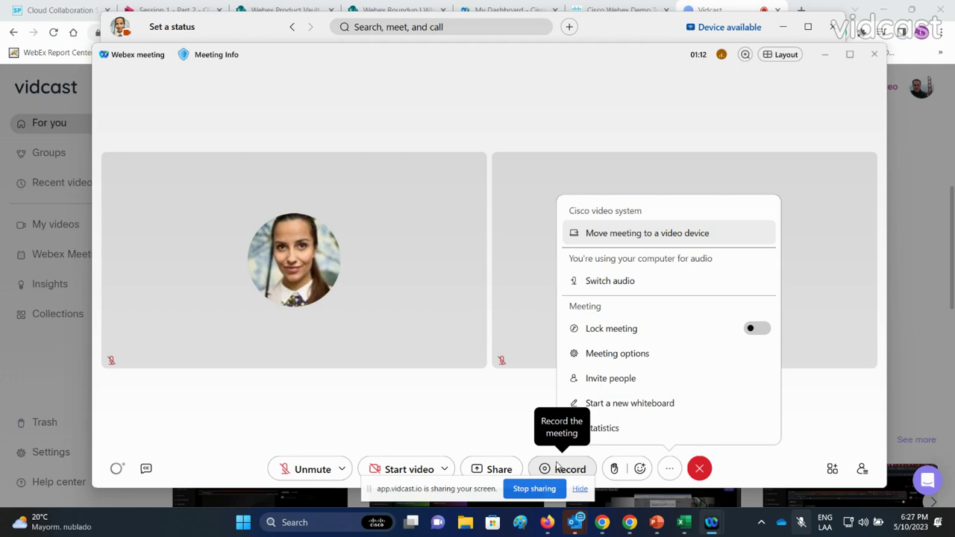
click(700, 470)
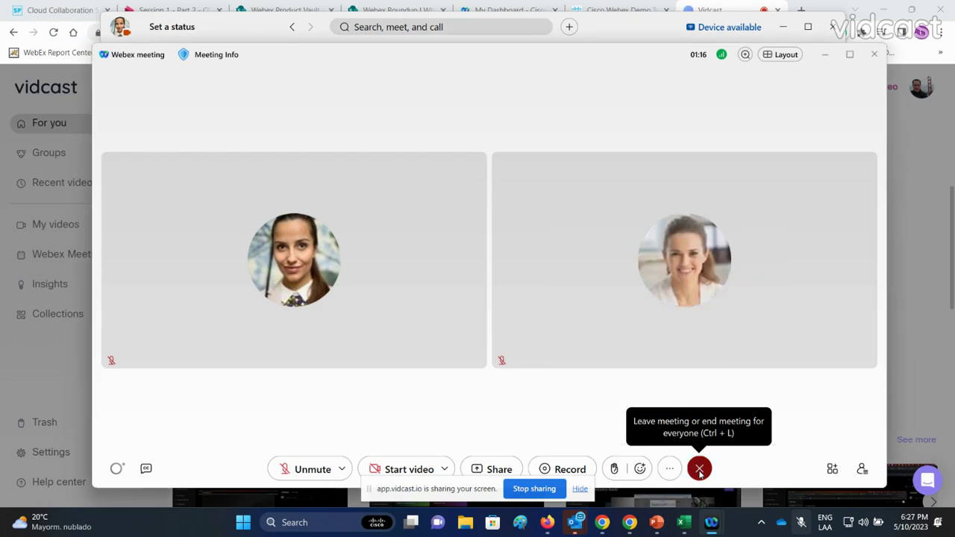